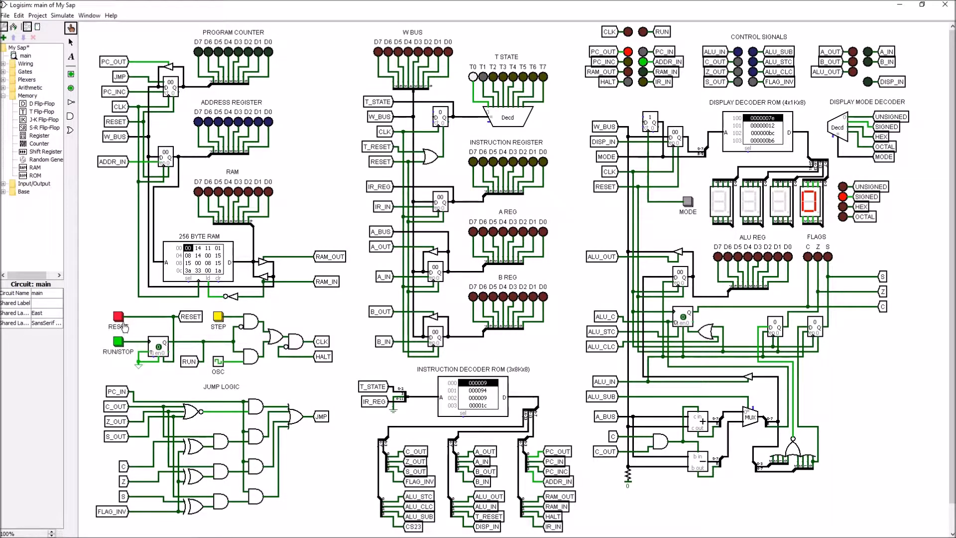
Reset the CPU and clock it until the low byte is loaded into A.
{"action": "left_click", "coordinate": [120, 319]}
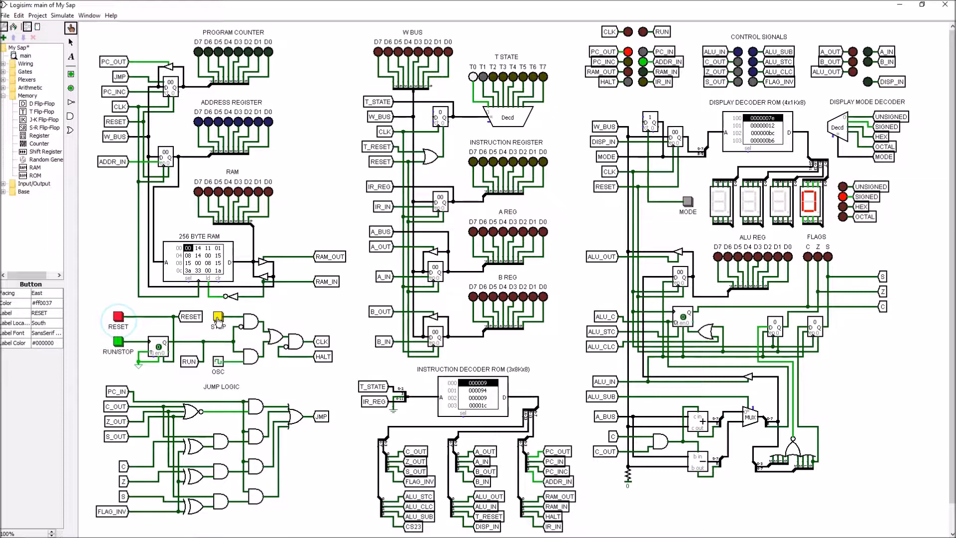
{"action": "left_click", "coordinate": [217, 318]}
{"action": "left_click", "coordinate": [217, 318]}
{"action": "left_click", "coordinate": [218, 319]}
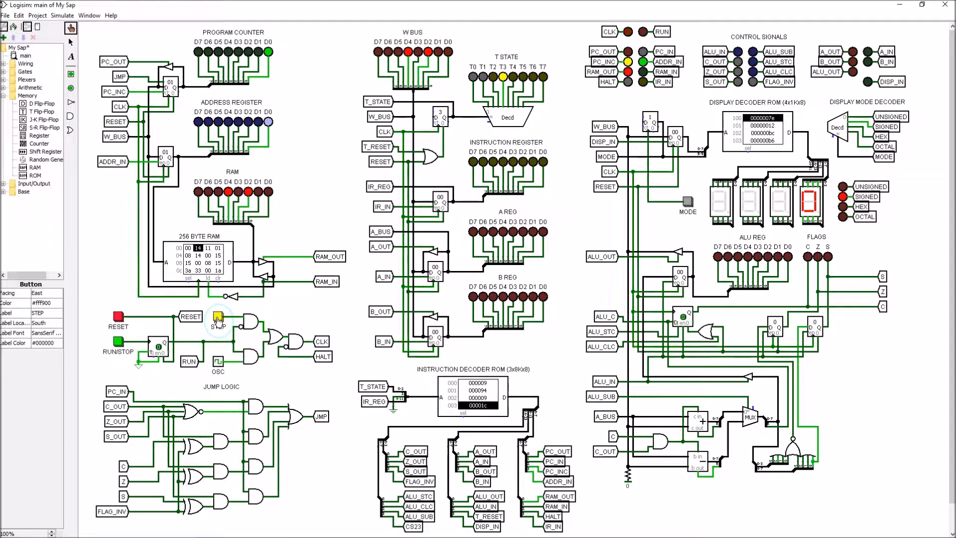
{"action": "left_click", "coordinate": [217, 319]}
{"action": "left_click", "coordinate": [217, 318]}
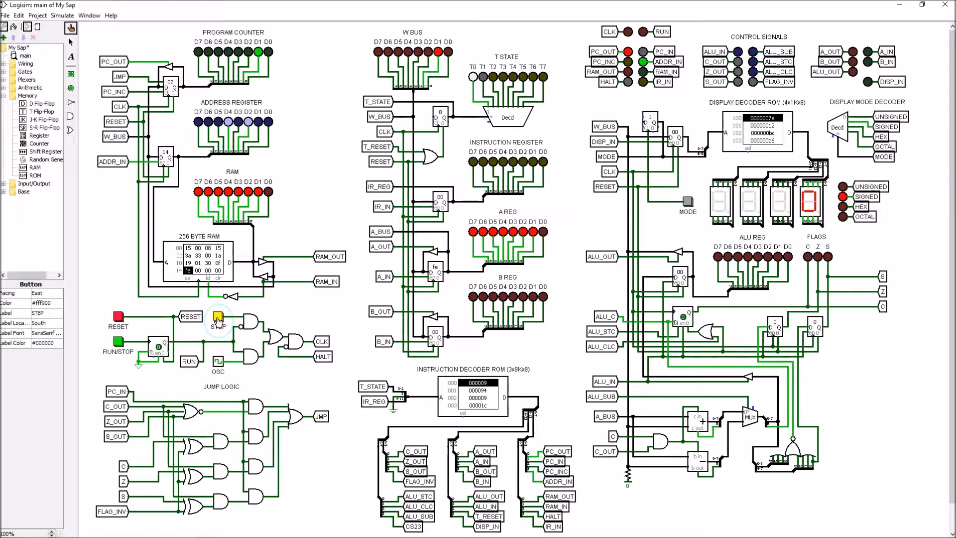
Clock through the instruction that adds 1 to the low byte.
{"action": "left_click", "coordinate": [218, 319]}
{"action": "left_click", "coordinate": [217, 318]}
{"action": "left_click", "coordinate": [218, 318]}
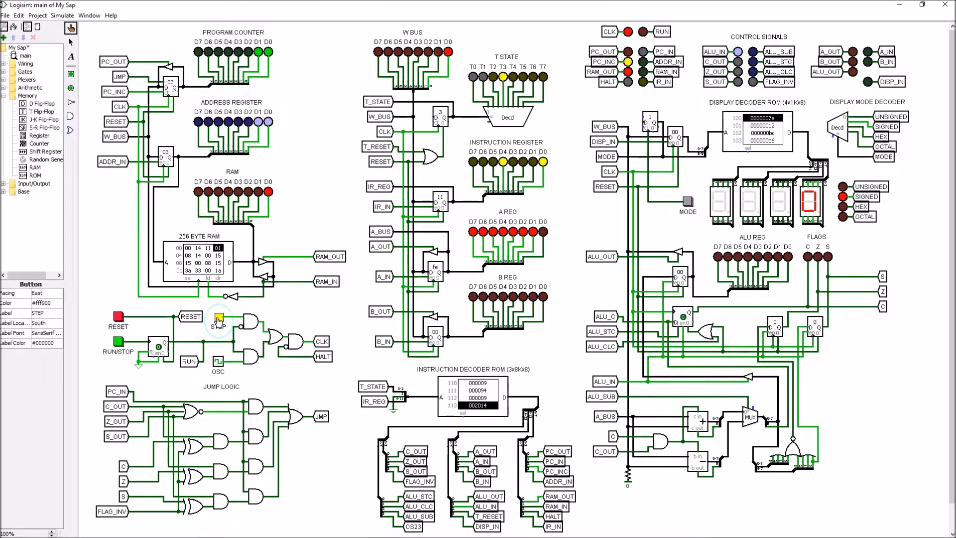
{"action": "left_click", "coordinate": [218, 319]}
{"action": "left_click", "coordinate": [218, 319]}
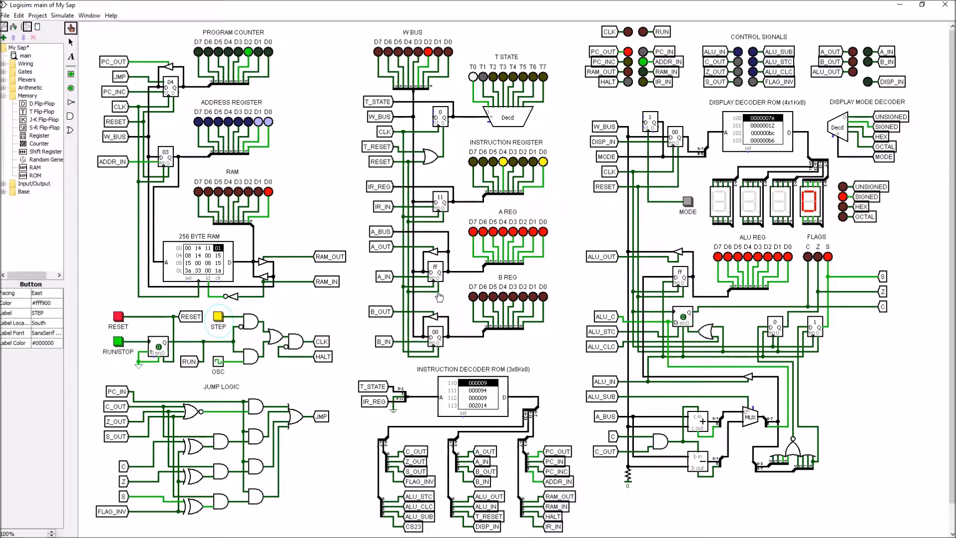
Clock through storing the low byte ff back to memory.
{"action": "left_click", "coordinate": [217, 319]}
{"action": "left_click", "coordinate": [217, 319]}
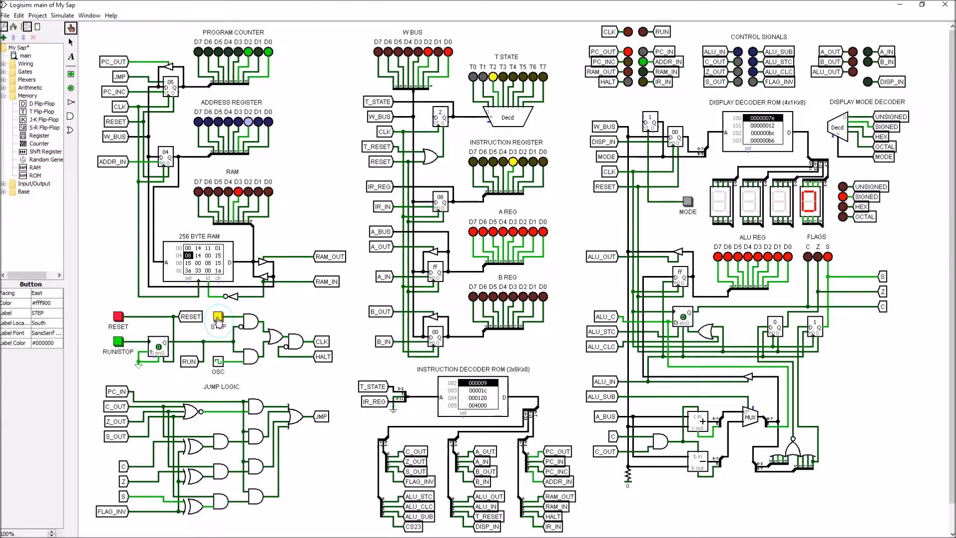
{"action": "left_click", "coordinate": [217, 318]}
{"action": "left_click", "coordinate": [218, 318]}
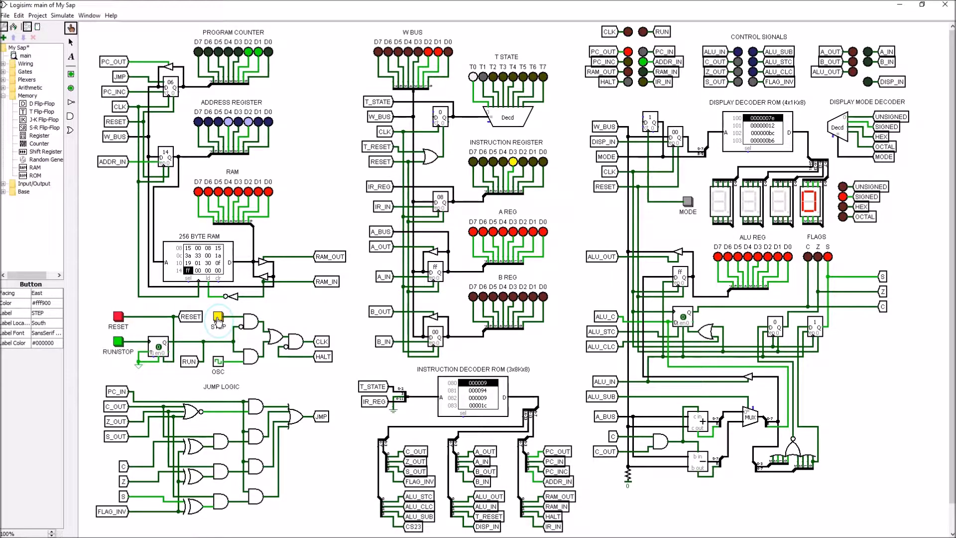
Clock through loading the high byte into A.
{"action": "left_click", "coordinate": [218, 319]}
{"action": "left_click", "coordinate": [218, 319]}
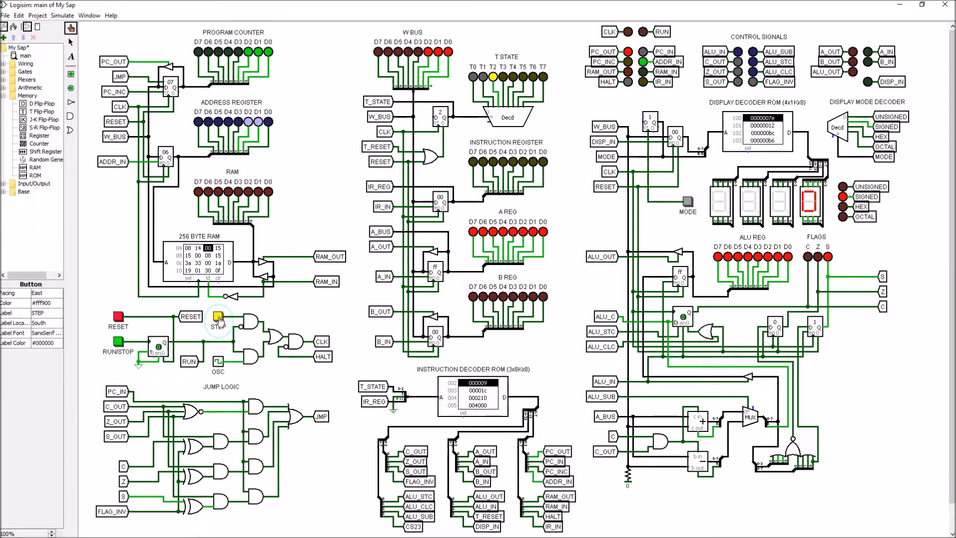
{"action": "left_click", "coordinate": [218, 318]}
{"action": "left_click", "coordinate": [217, 318]}
{"action": "left_click", "coordinate": [218, 319]}
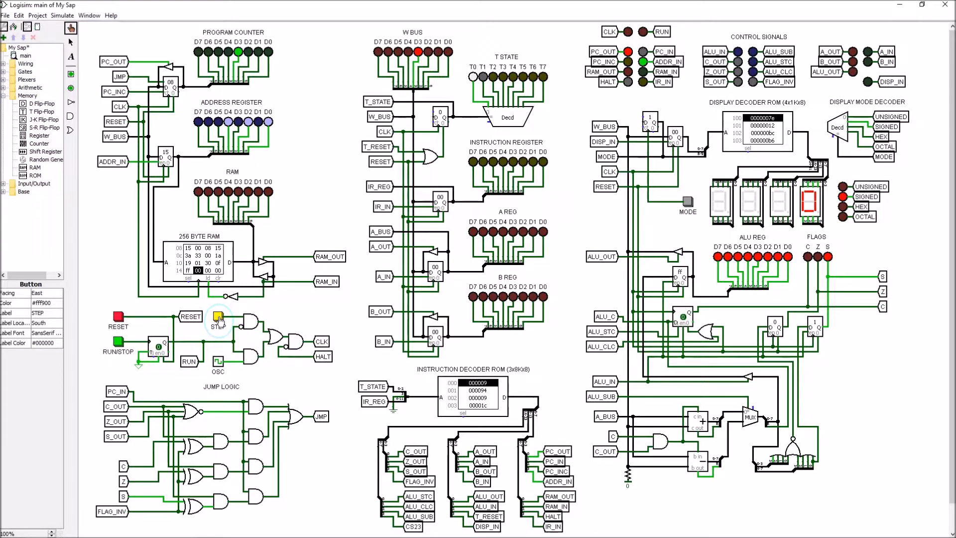
Clock through adding the carry to the high byte.
{"action": "left_click", "coordinate": [217, 319]}
{"action": "left_click", "coordinate": [218, 318]}
{"action": "left_click", "coordinate": [217, 319]}
{"action": "left_click", "coordinate": [217, 319]}
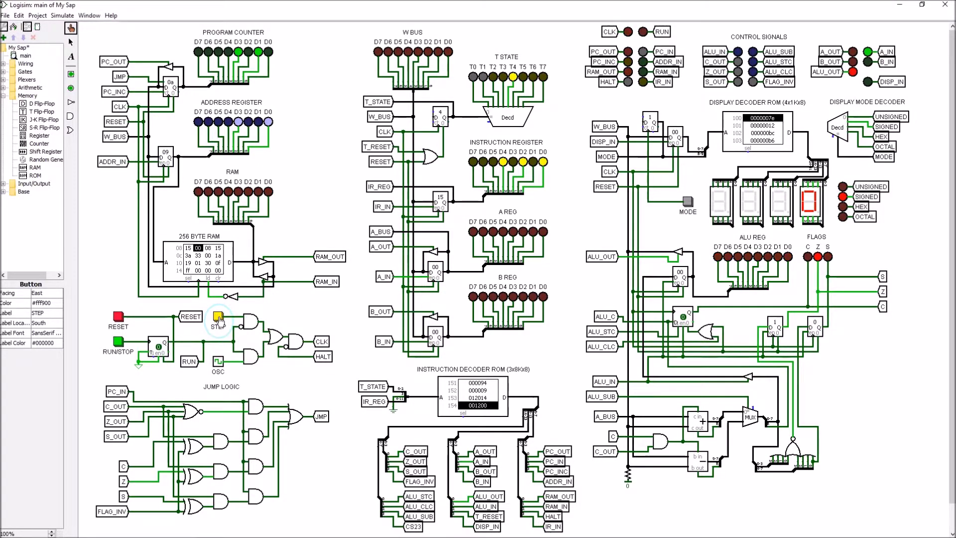
{"action": "left_click", "coordinate": [218, 319]}
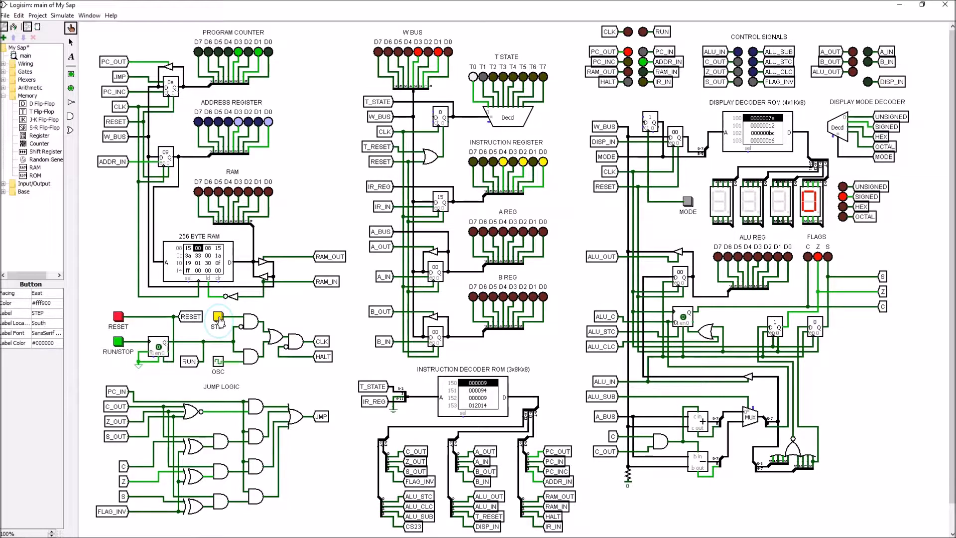
Clock through sending the high byte to the display.
{"action": "left_click", "coordinate": [218, 319]}
{"action": "left_click", "coordinate": [217, 319]}
{"action": "left_click", "coordinate": [218, 318]}
{"action": "left_click", "coordinate": [217, 318]}
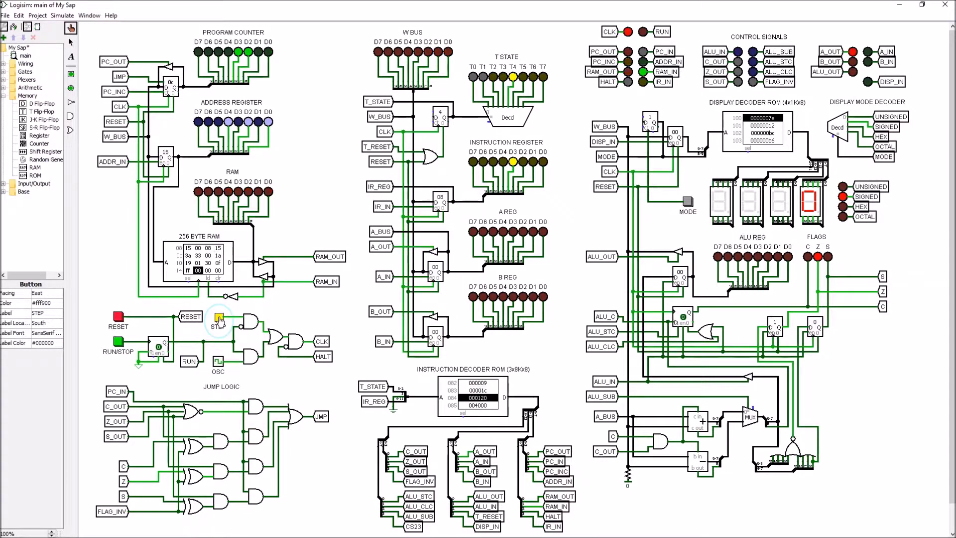
{"action": "left_click", "coordinate": [217, 319]}
{"action": "left_click", "coordinate": [217, 318]}
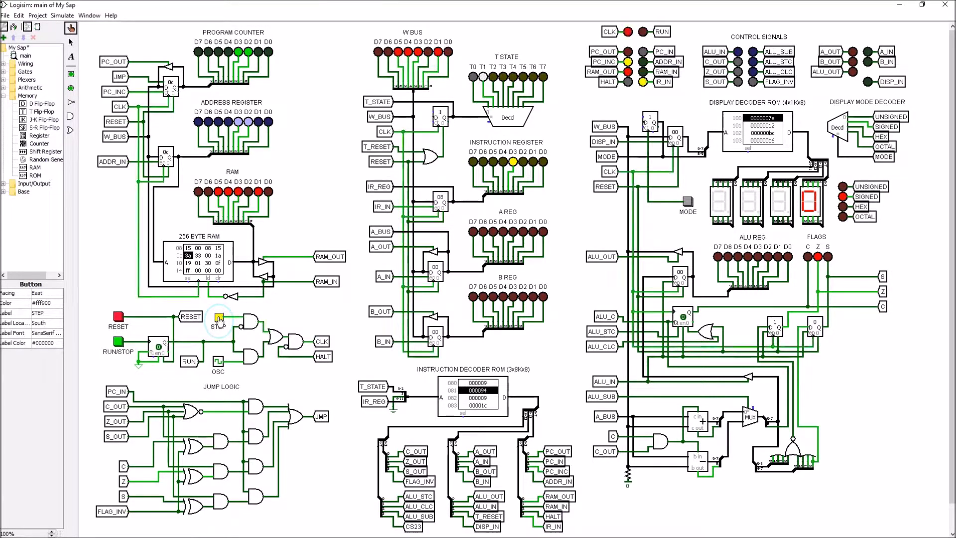
{"action": "left_click", "coordinate": [218, 319]}
{"action": "left_click", "coordinate": [218, 318]}
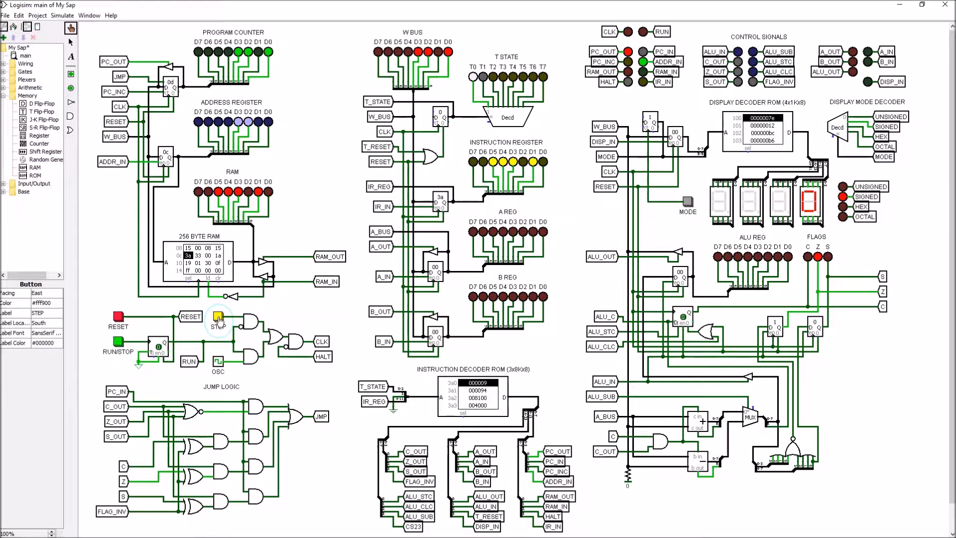
Clock through the JNC so the program counter jumps back to 00.
{"action": "left_click", "coordinate": [218, 318]}
{"action": "left_click", "coordinate": [218, 319]}
{"action": "left_click", "coordinate": [217, 319]}
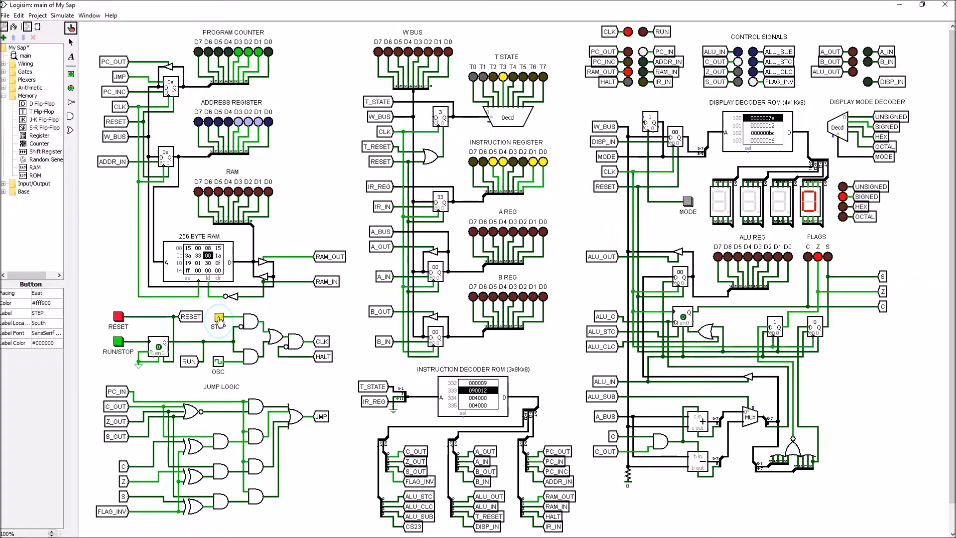
{"action": "left_click", "coordinate": [218, 318]}
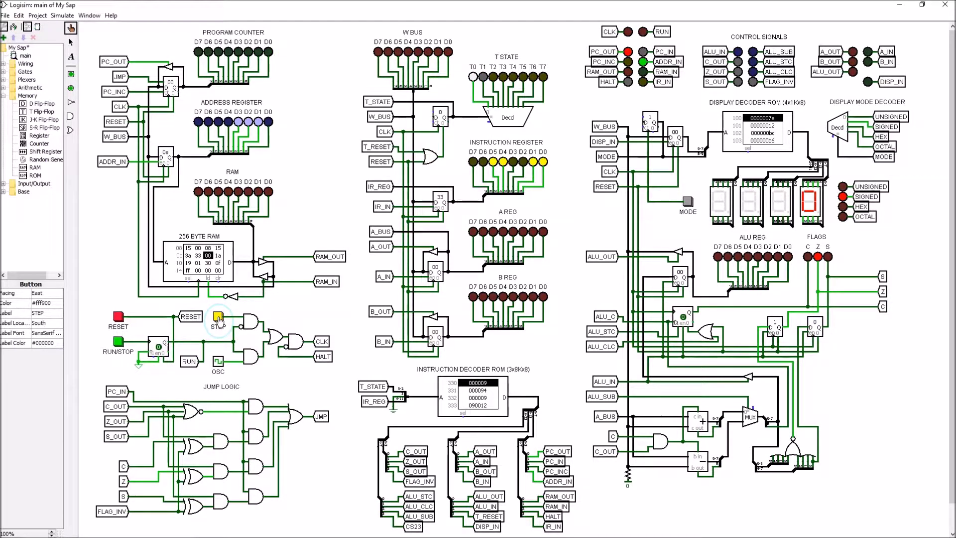
Clock through loading the low byte ff into A.
{"action": "left_click", "coordinate": [218, 318]}
{"action": "left_click", "coordinate": [219, 320]}
{"action": "left_click", "coordinate": [219, 321]}
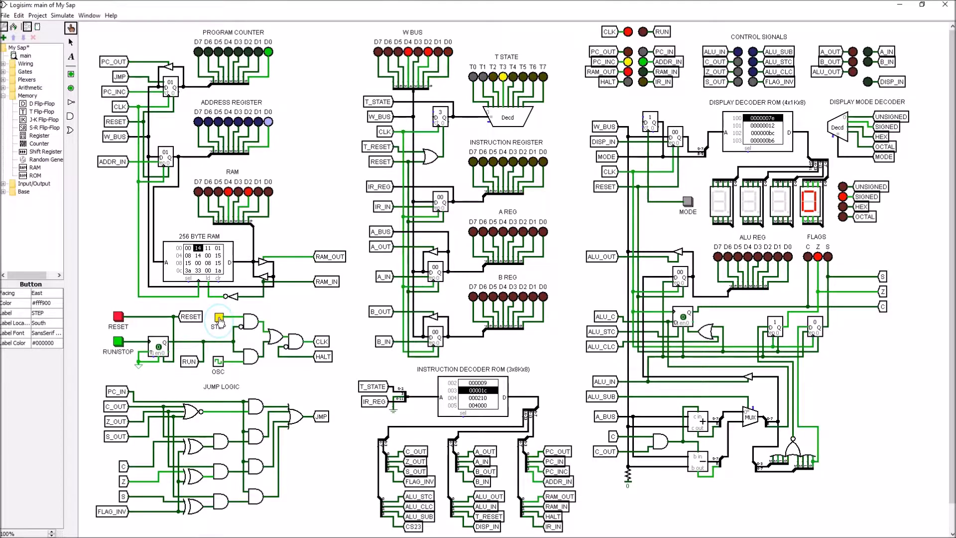
{"action": "left_click", "coordinate": [219, 321]}
{"action": "left_click", "coordinate": [219, 321]}
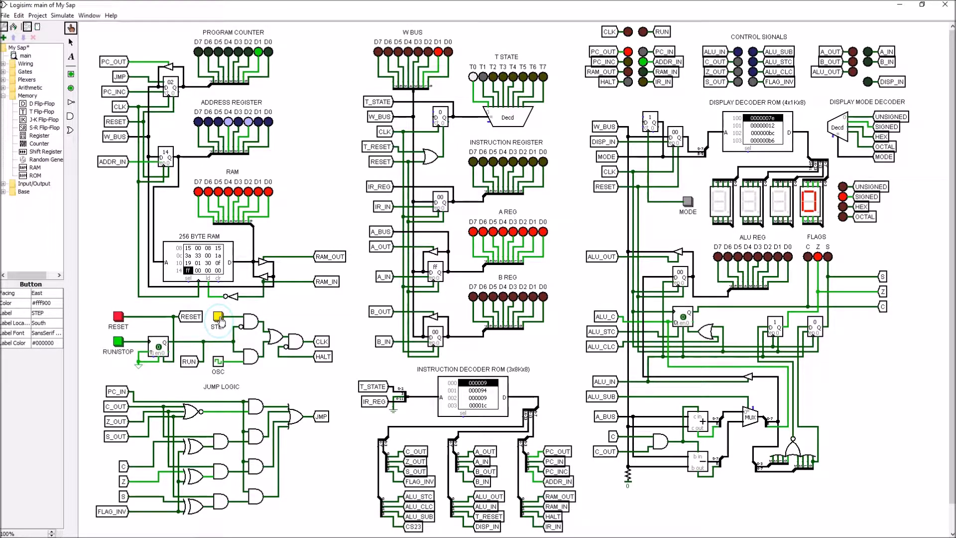
Clock through adding 1 to the low byte, which sets the carry flag.
{"action": "left_click", "coordinate": [220, 321]}
{"action": "left_click", "coordinate": [221, 321]}
{"action": "left_click", "coordinate": [219, 321]}
{"action": "left_click", "coordinate": [219, 321]}
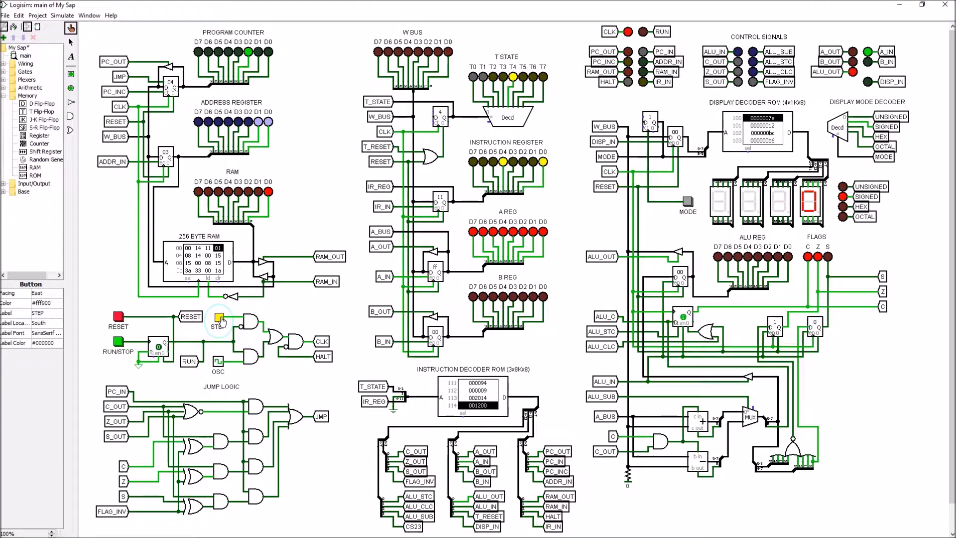
{"action": "left_click", "coordinate": [220, 322]}
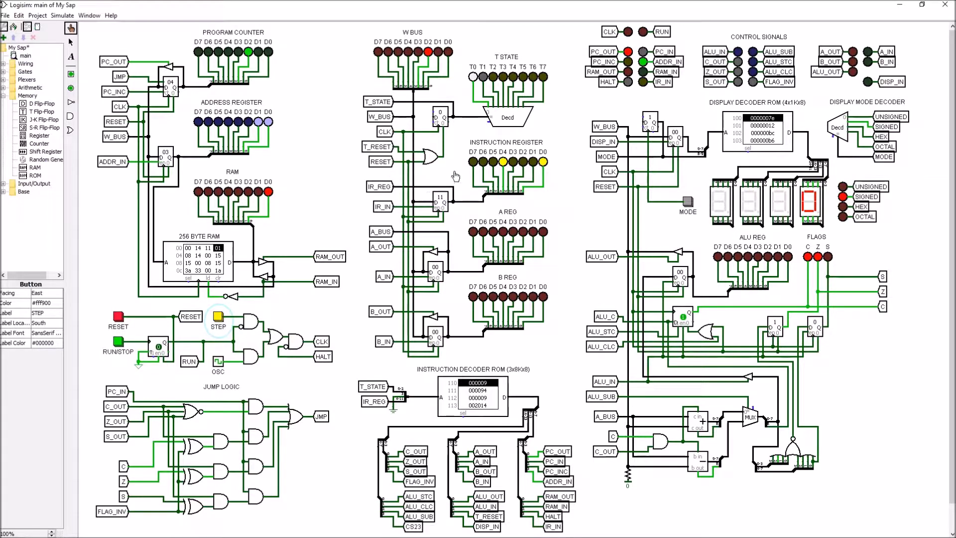
Clock through storing the rolled-over low byte 00 to memory.
{"action": "left_click", "coordinate": [218, 318]}
{"action": "left_click", "coordinate": [218, 317]}
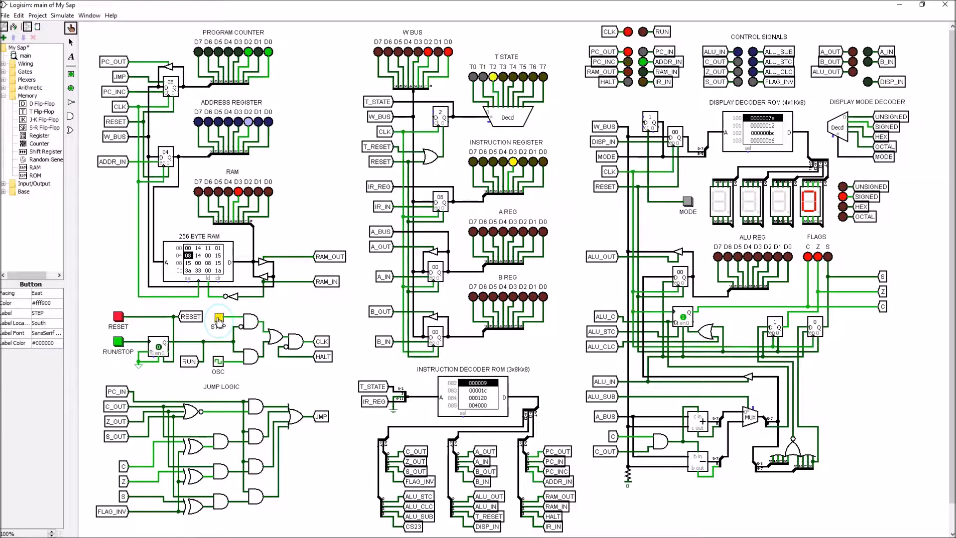
{"action": "left_click", "coordinate": [218, 318]}
{"action": "left_click", "coordinate": [218, 318]}
{"action": "left_click", "coordinate": [217, 318]}
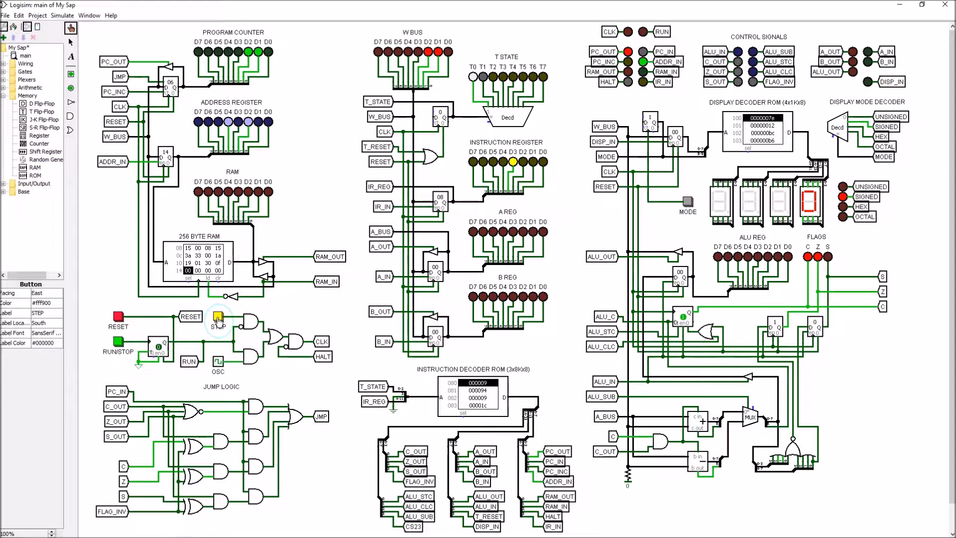
Clock through loading the high byte into A.
{"action": "left_click", "coordinate": [218, 317]}
{"action": "left_click", "coordinate": [217, 318]}
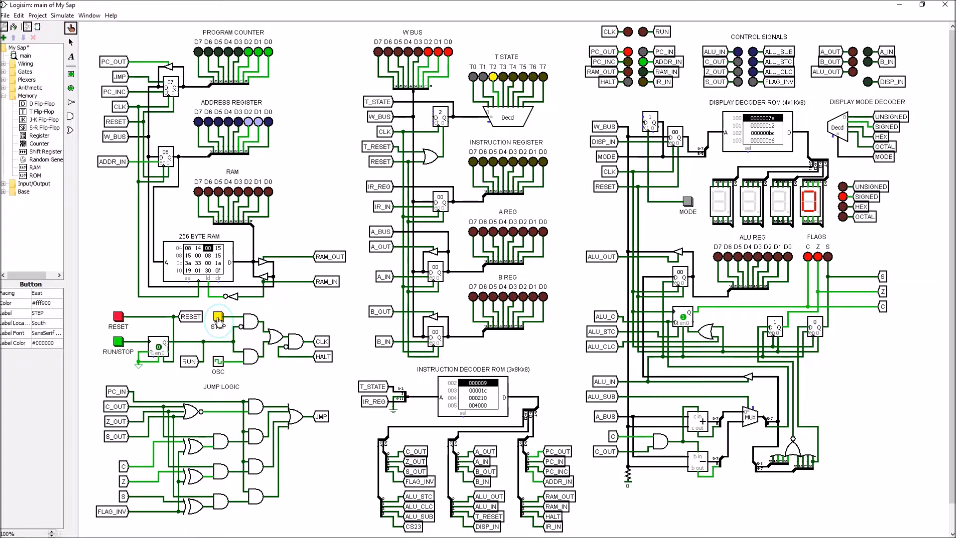
{"action": "left_click", "coordinate": [218, 318]}
{"action": "left_click", "coordinate": [218, 317]}
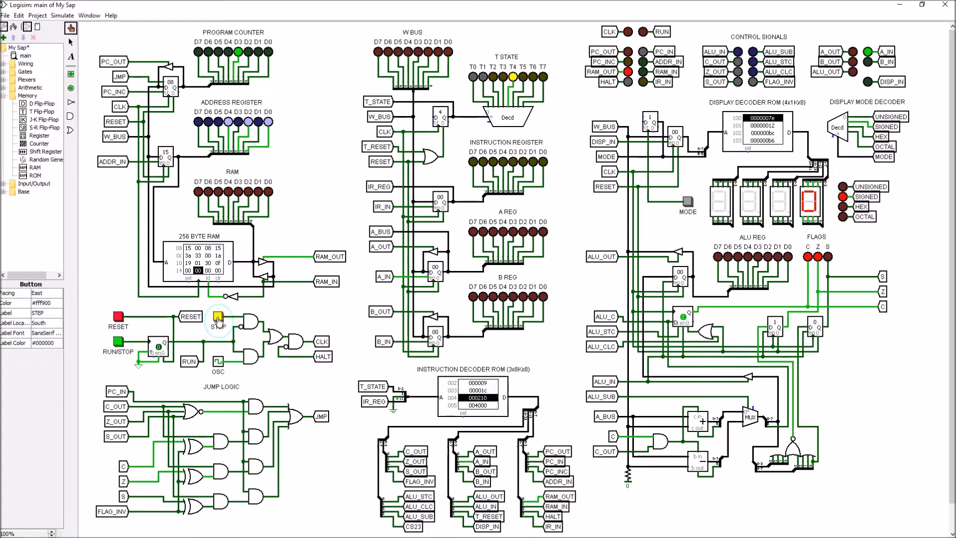
{"action": "left_click", "coordinate": [218, 317]}
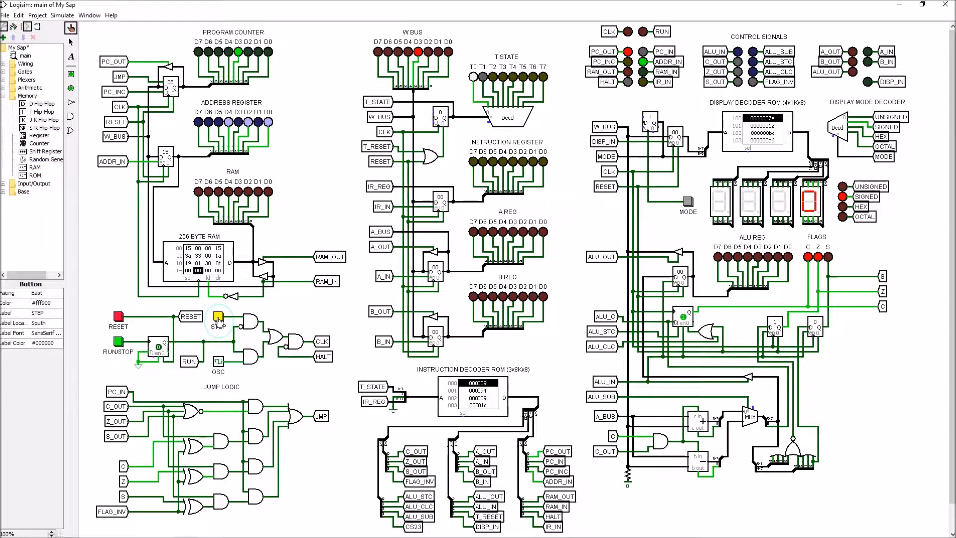
Clock through adding the carry to the high byte.
{"action": "left_click", "coordinate": [218, 318]}
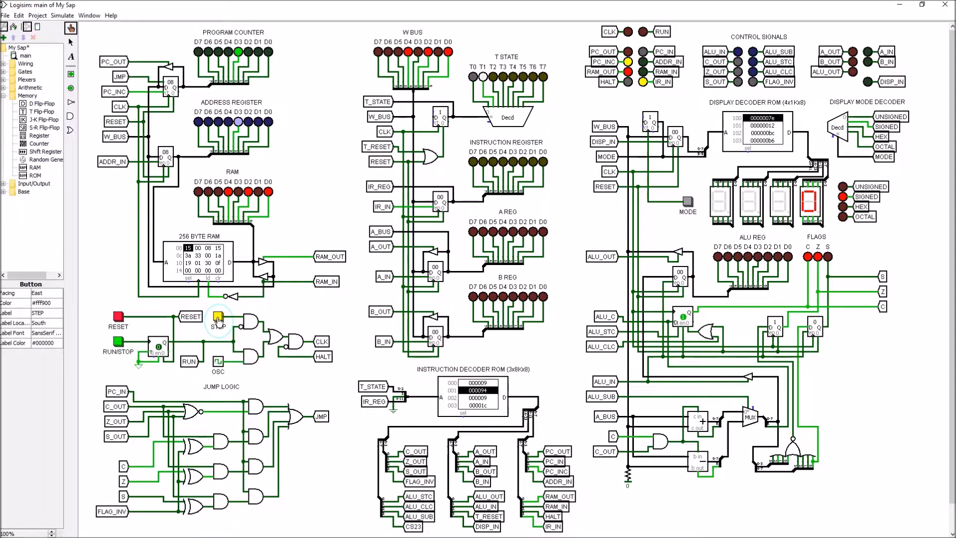
{"action": "left_click", "coordinate": [217, 318]}
{"action": "left_click", "coordinate": [217, 319]}
{"action": "left_click", "coordinate": [218, 319]}
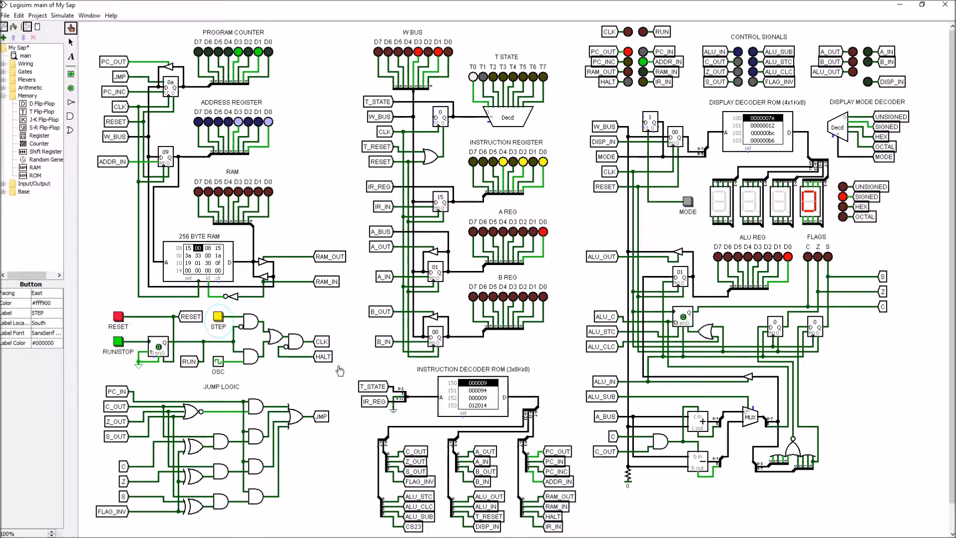
Clock through the next instruction cycles leading up to the display output.
{"action": "left_click", "coordinate": [218, 317]}
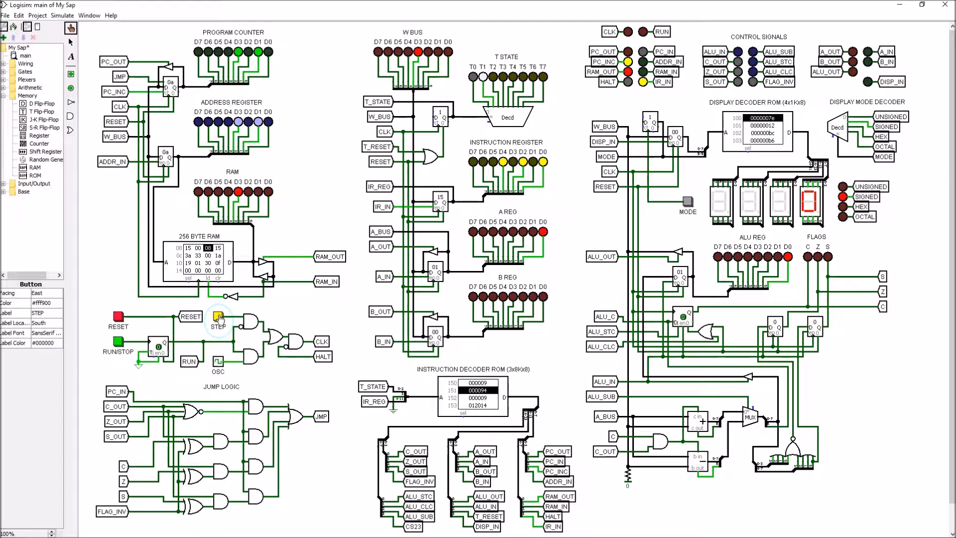
{"action": "left_click", "coordinate": [218, 317]}
{"action": "left_click", "coordinate": [218, 317]}
{"action": "left_click", "coordinate": [218, 318]}
{"action": "left_click", "coordinate": [218, 318]}
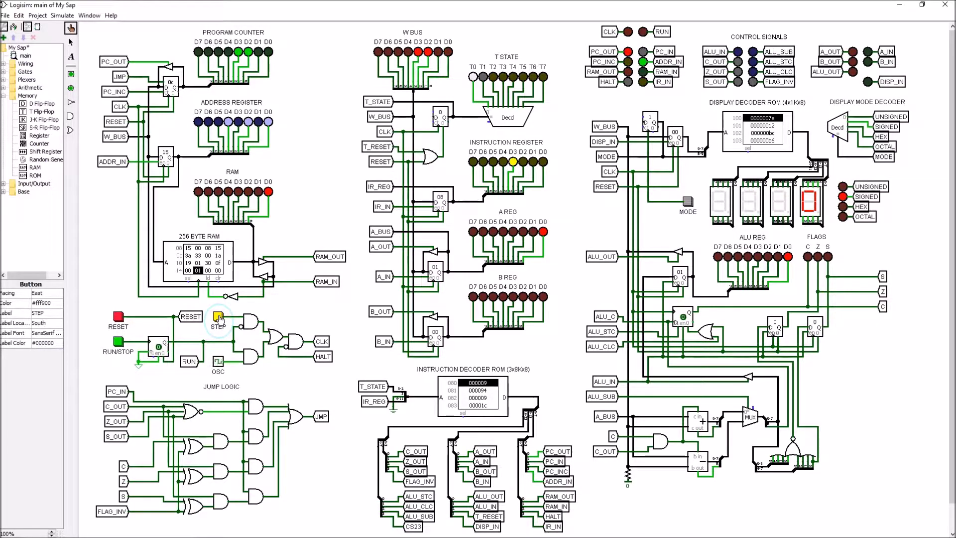
{"action": "left_click", "coordinate": [218, 318]}
{"action": "left_click", "coordinate": [218, 318]}
{"action": "left_click", "coordinate": [218, 318]}
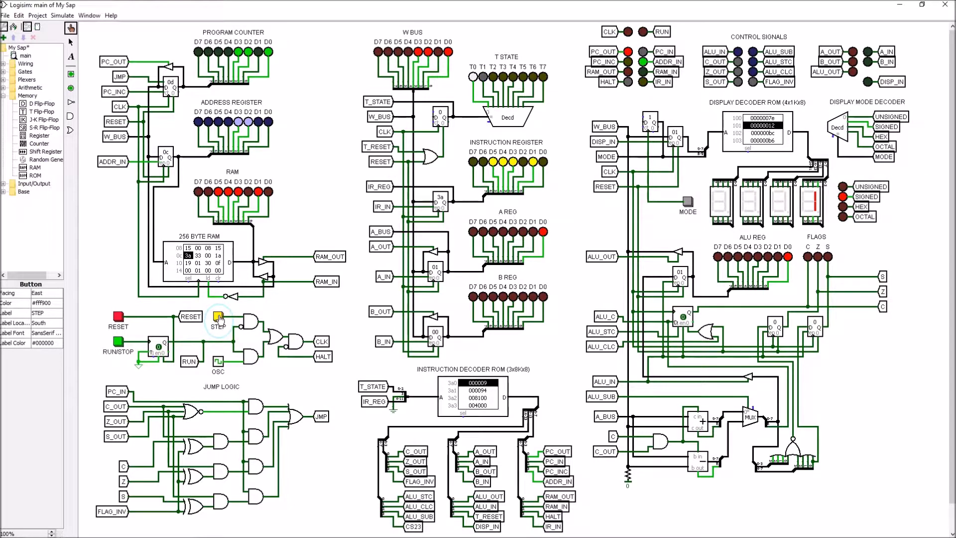
Output 1 to the display, return to address 00, and start the free-running clock.
{"action": "left_click", "coordinate": [218, 317]}
{"action": "left_click", "coordinate": [218, 317]}
{"action": "left_click", "coordinate": [218, 317]}
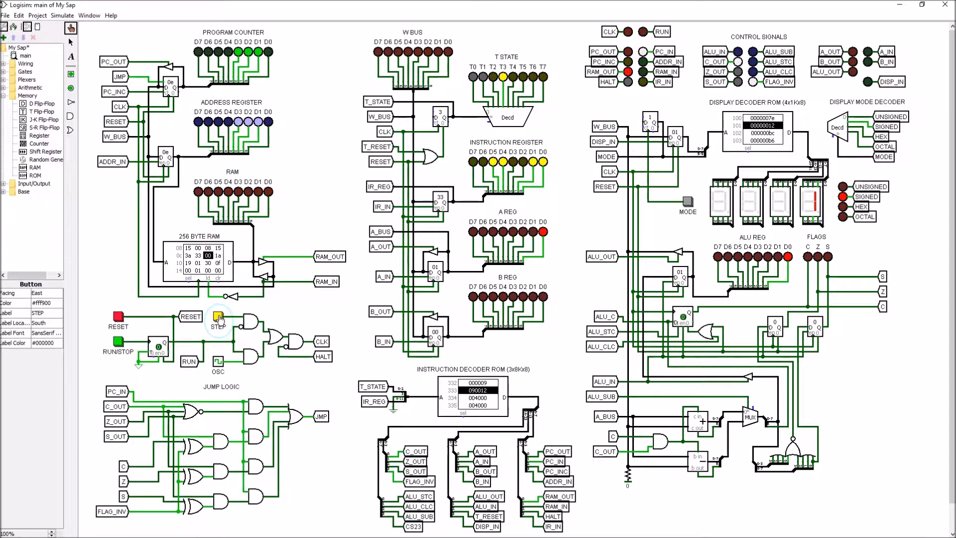
{"action": "left_click", "coordinate": [218, 318]}
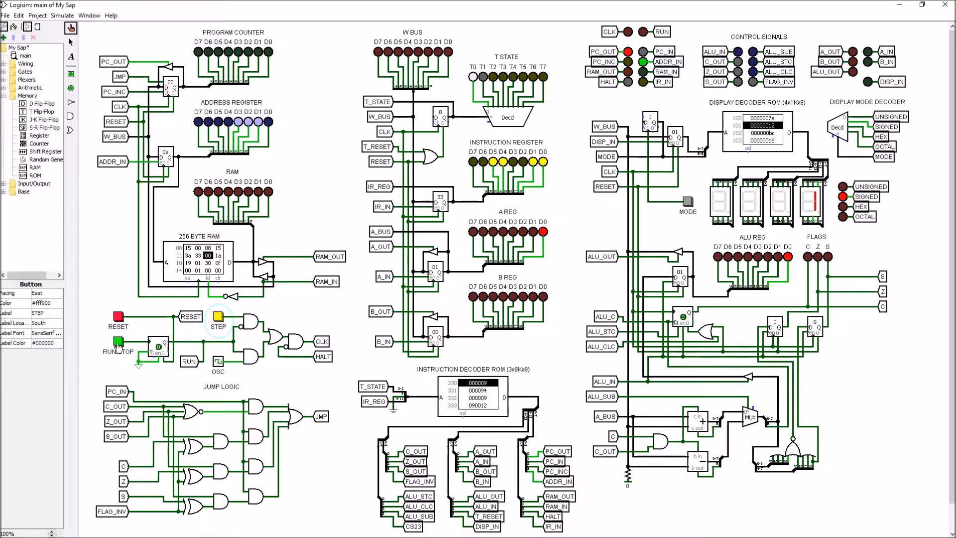
{"action": "left_click", "coordinate": [118, 343]}
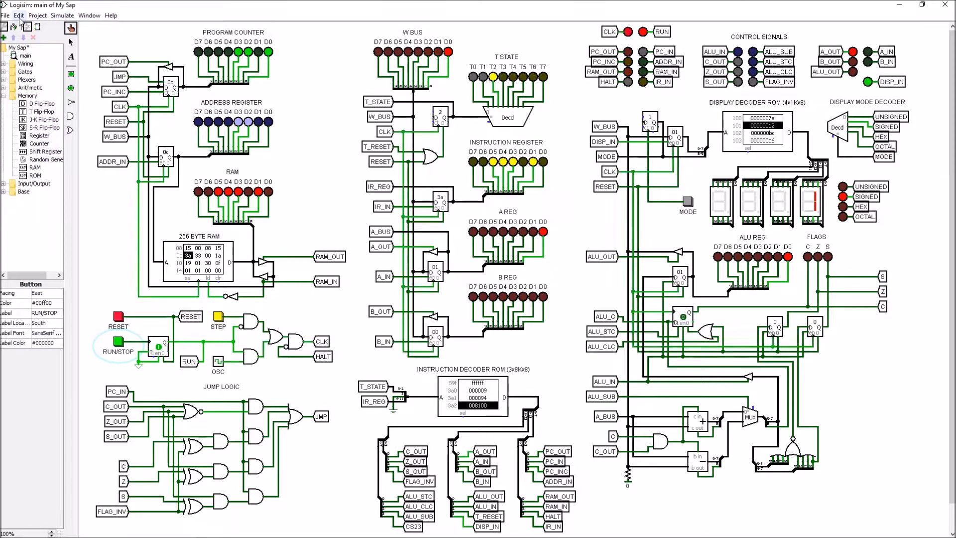
Set Simulate > Tick Frequency to 1 KHz, then reopen the Tick Frequency choices.
{"action": "left_click", "coordinate": [62, 16]}
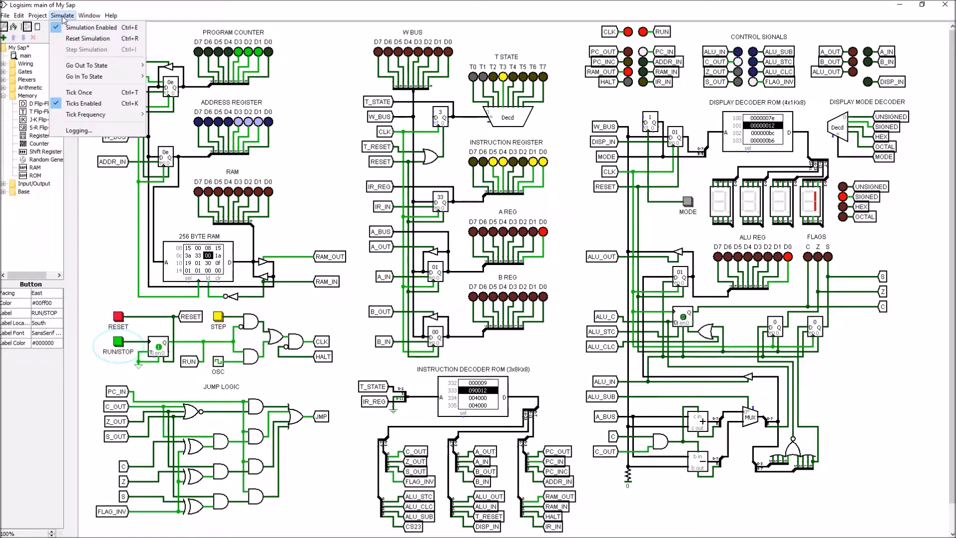
{"action": "mouse_move", "coordinate": [89, 115]}
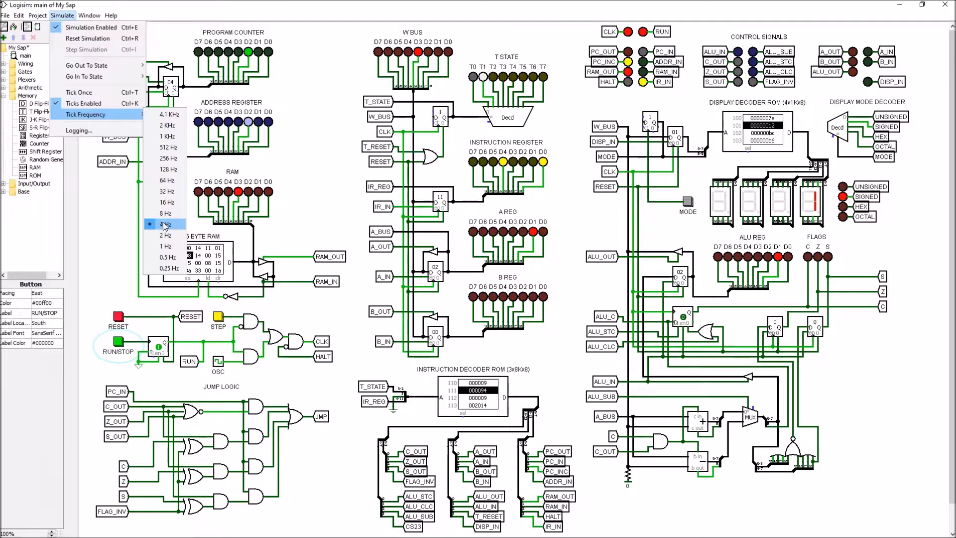
{"action": "left_click", "coordinate": [168, 136]}
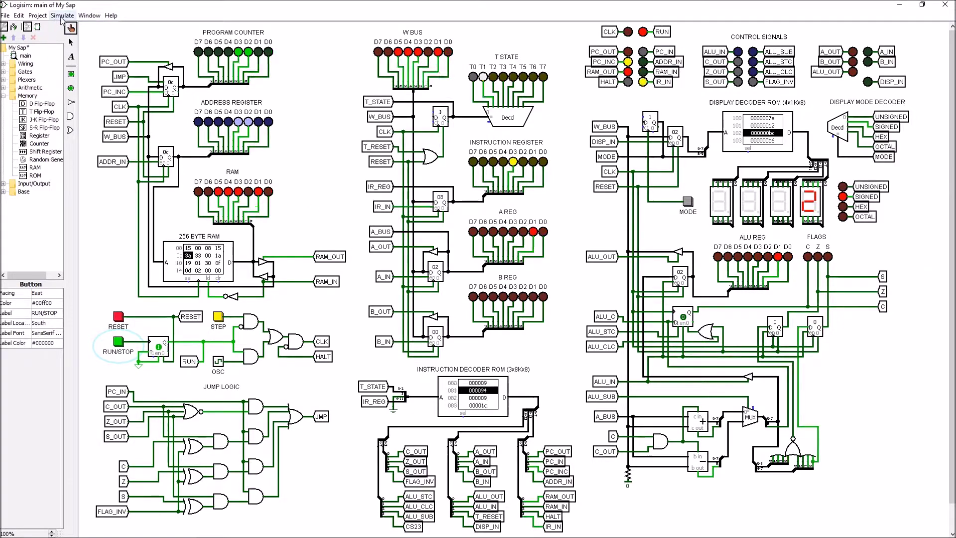
{"action": "left_click", "coordinate": [62, 15]}
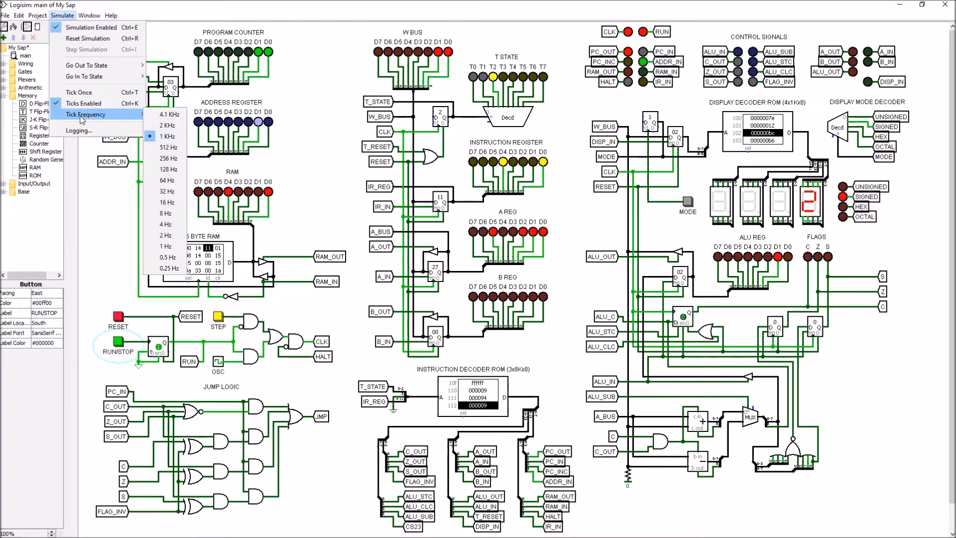
{"action": "left_click", "coordinate": [169, 114]}
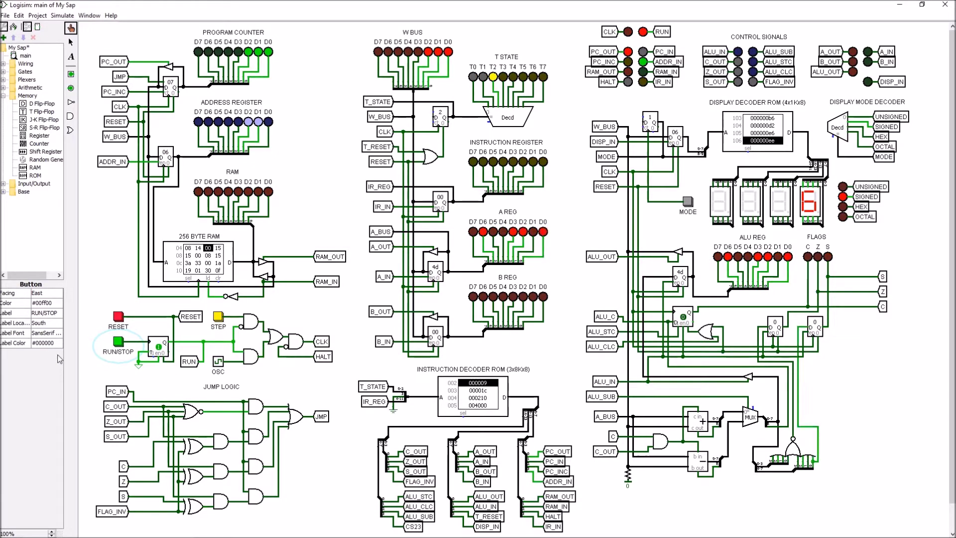
Stop the running clock and set the tick frequency back to 4 Hz.
{"action": "left_click", "coordinate": [120, 347]}
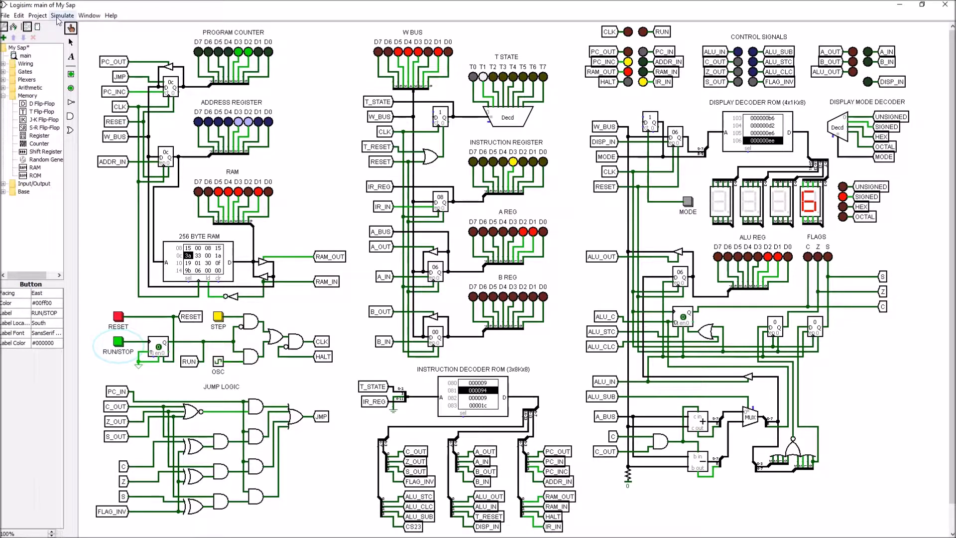
{"action": "left_click", "coordinate": [59, 19]}
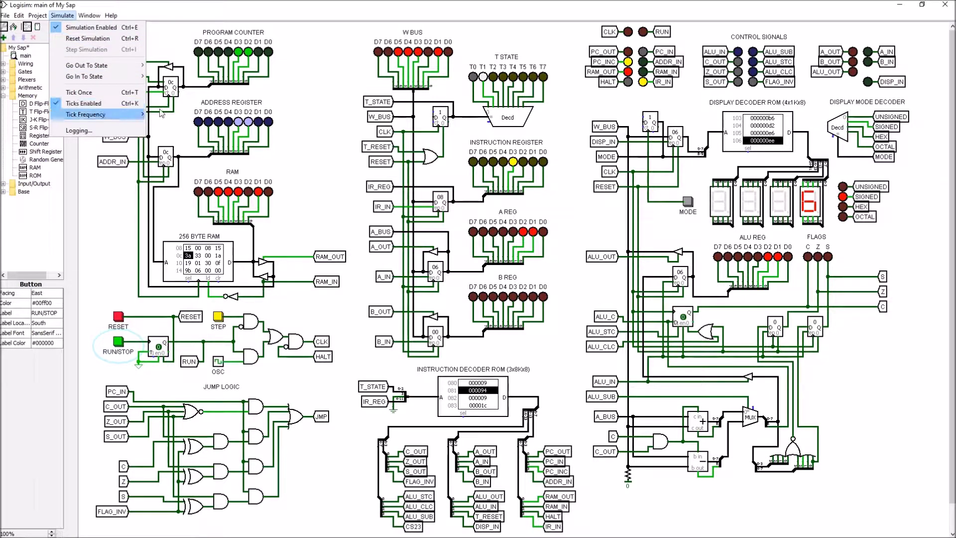
{"action": "mouse_move", "coordinate": [159, 114]}
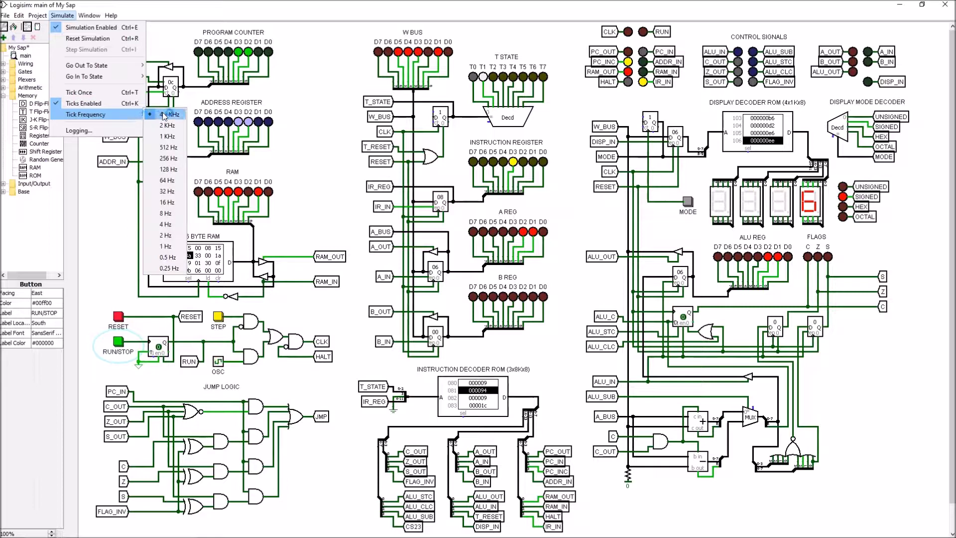
{"action": "left_click", "coordinate": [167, 224]}
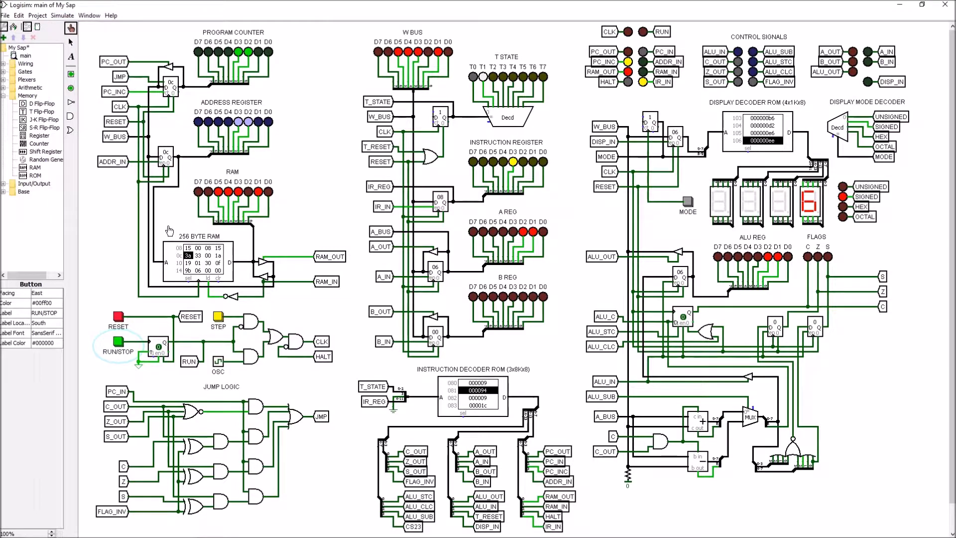
{"action": "right_click", "coordinate": [204, 262]}
Cancel the RAM image load and edit the RAM bytes at address 14 to f0 and ff.
{"action": "left_click", "coordinate": [231, 317]}
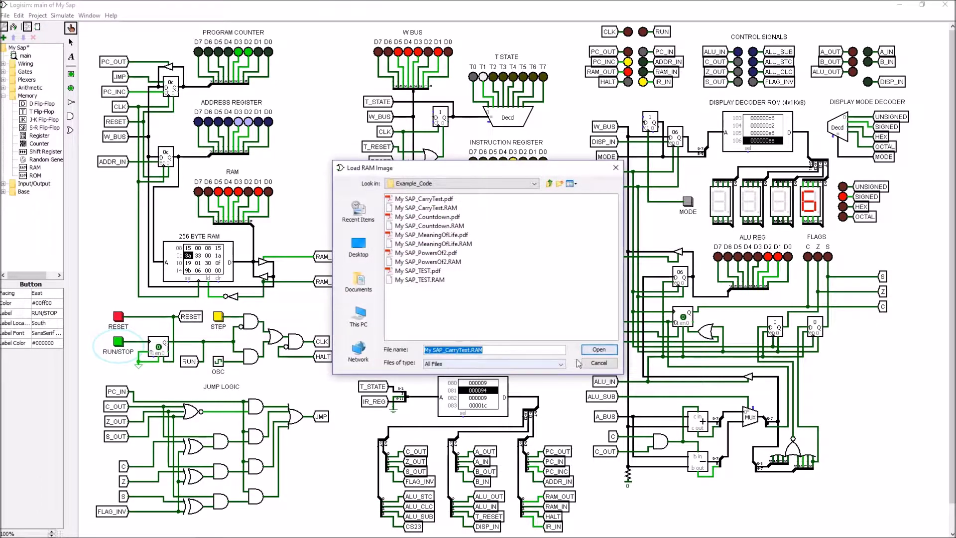
{"action": "left_click", "coordinate": [598, 362]}
{"action": "right_click", "coordinate": [219, 261]}
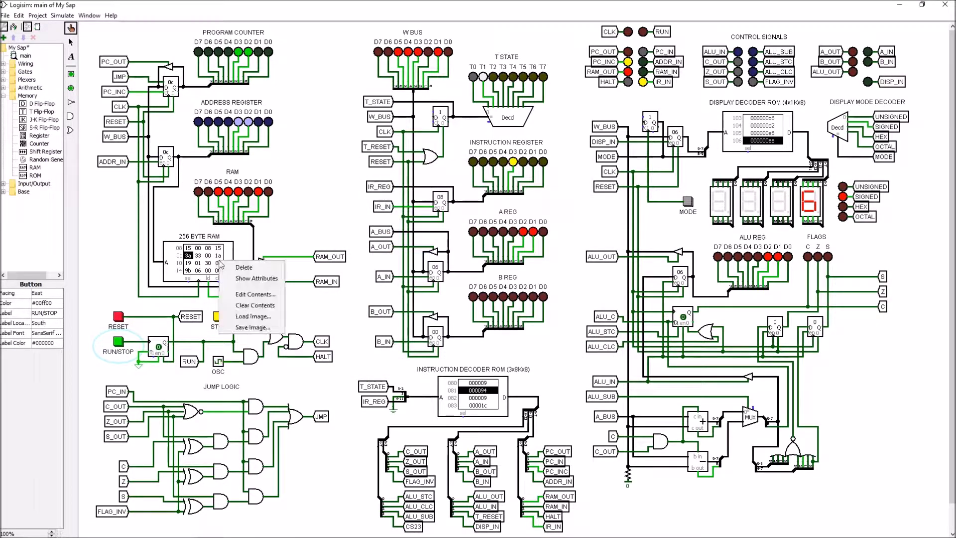
{"action": "left_click", "coordinate": [255, 295]}
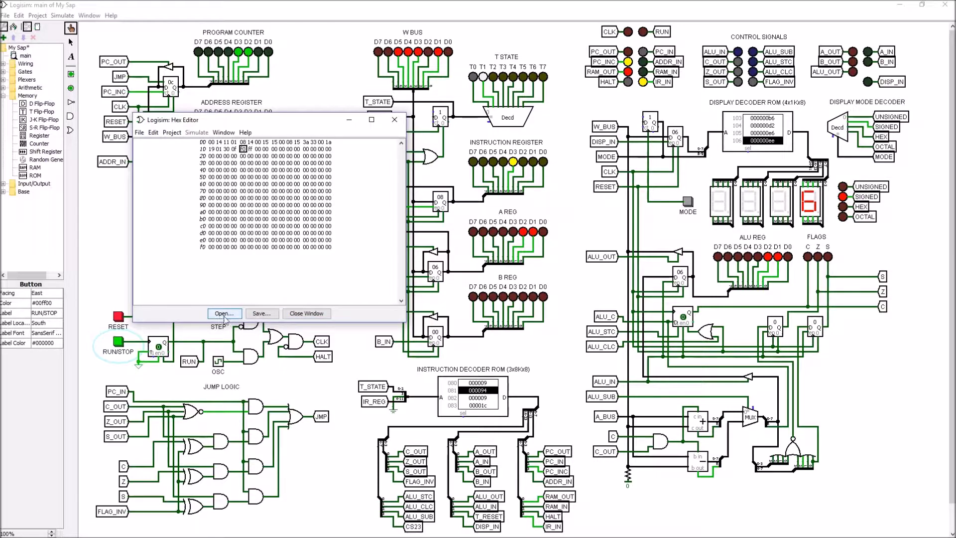
{"action": "left_click", "coordinate": [307, 314]}
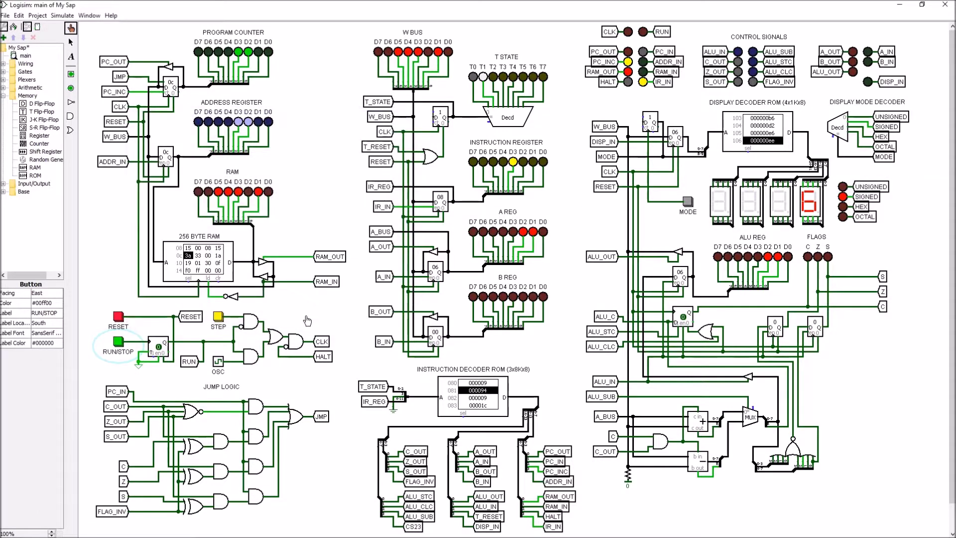
Restart the CPU and switch the display mode to UNSIGNED so it reads 255.
{"action": "left_click", "coordinate": [118, 343]}
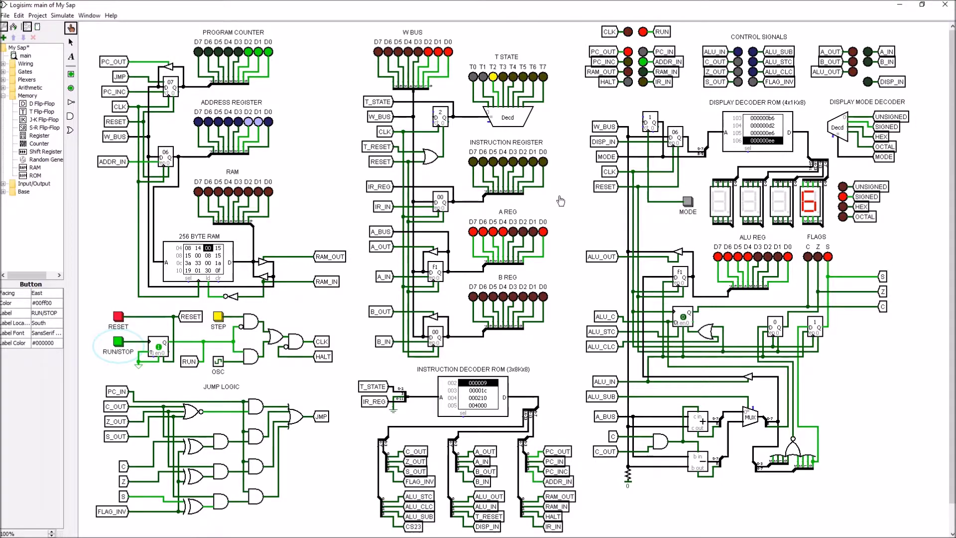
{"action": "left_click", "coordinate": [687, 202]}
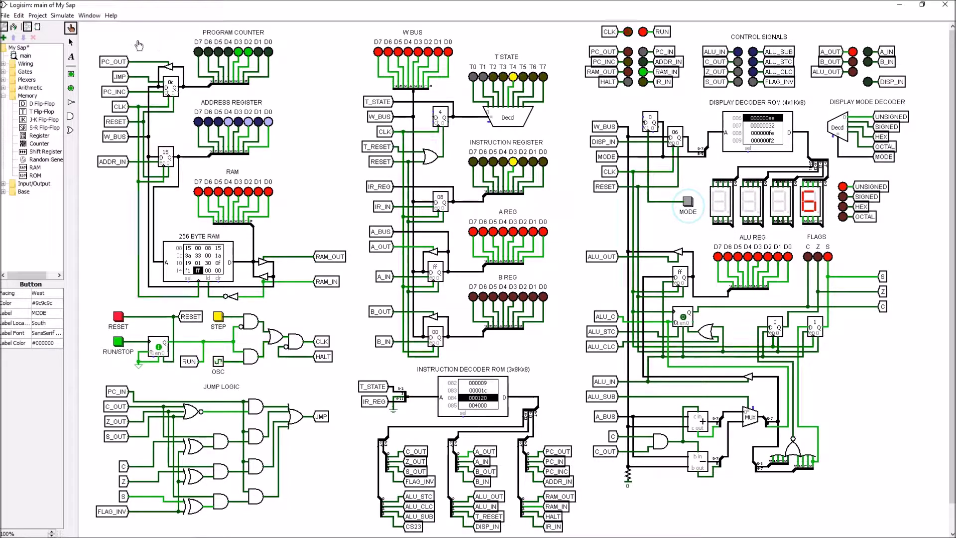
{"action": "left_click", "coordinate": [62, 15]}
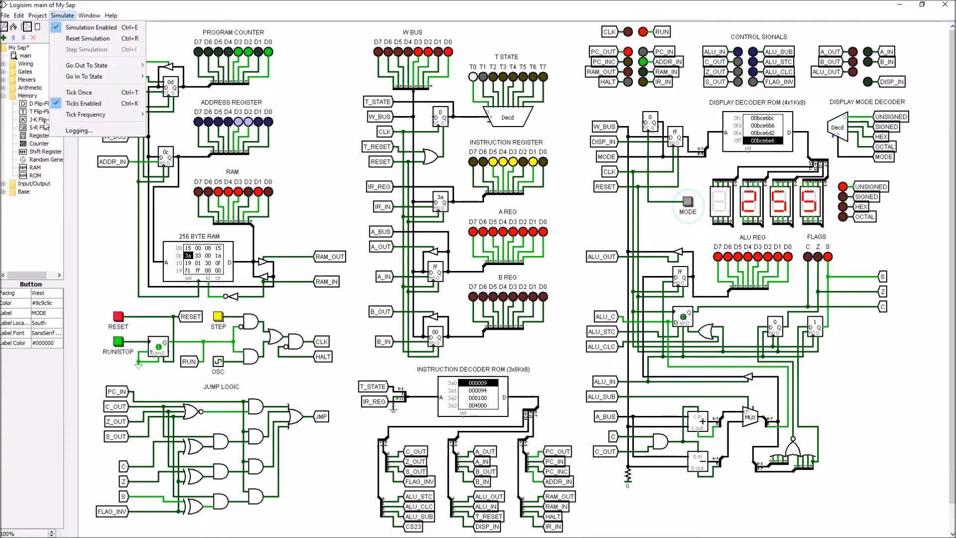
{"action": "mouse_move", "coordinate": [80, 114]}
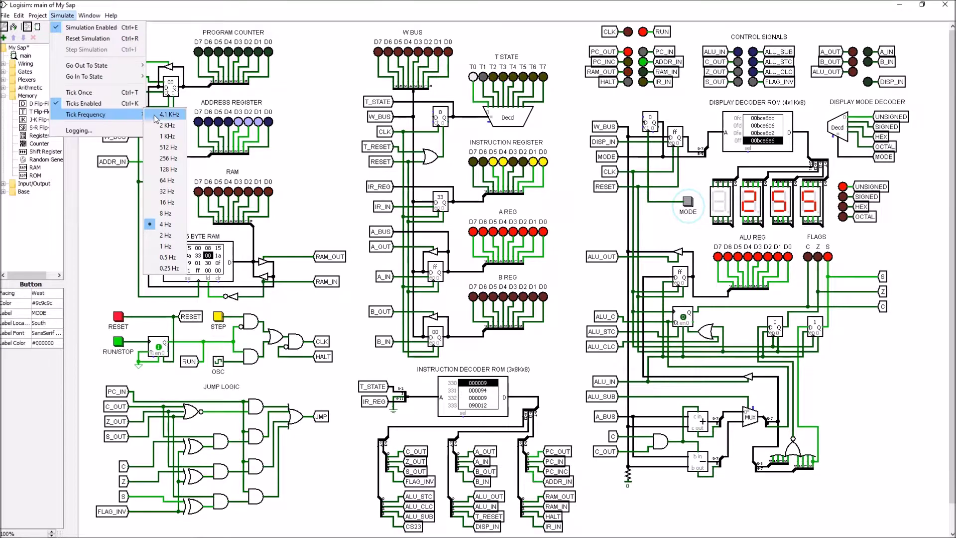
Choose a faster tick frequency and let the display roll over from 255 to 0.
{"action": "left_click", "coordinate": [164, 159]}
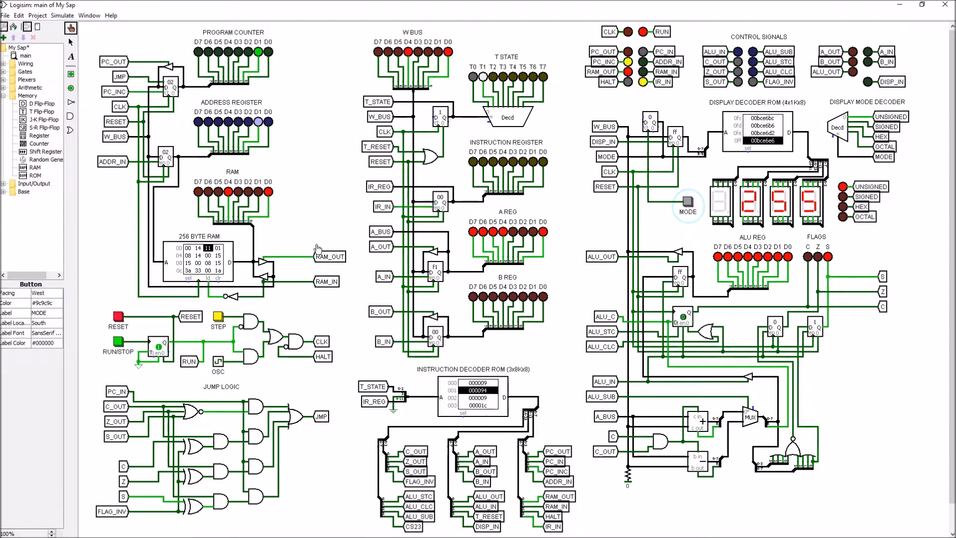